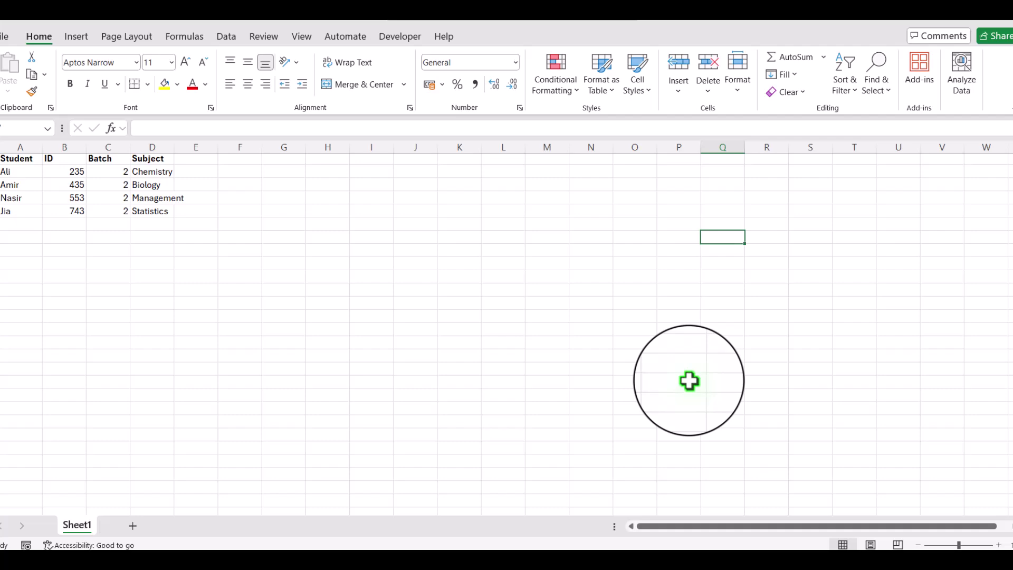
# Select the Research and Analysis workbook in the Mr research folder and copy it
pyautogui.click(244, 112)
pyautogui.press('F2')
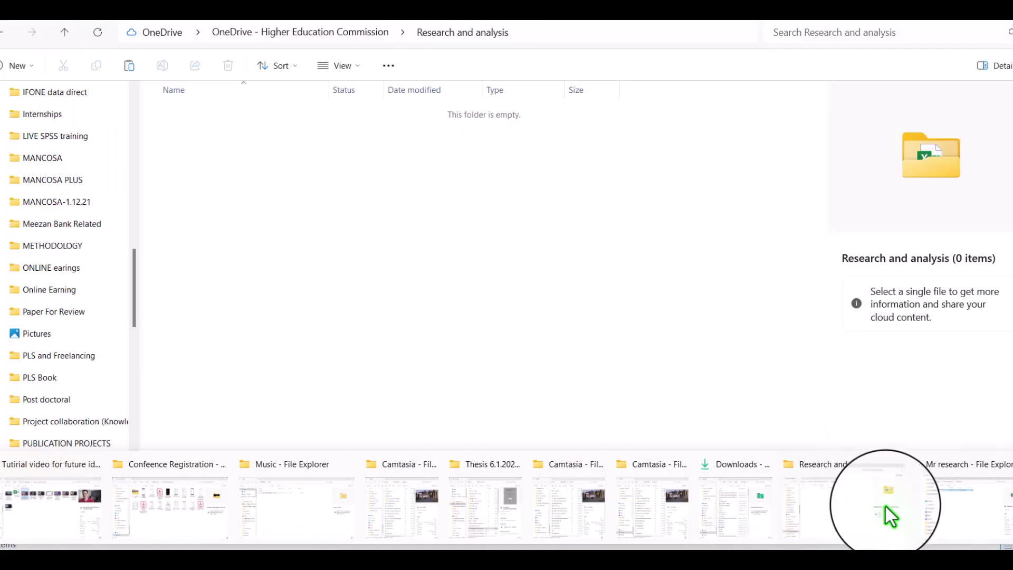
# Paste the Research and Analysis workbook into the empty OneDrive Research and analysis folder
pyautogui.click(848, 506)
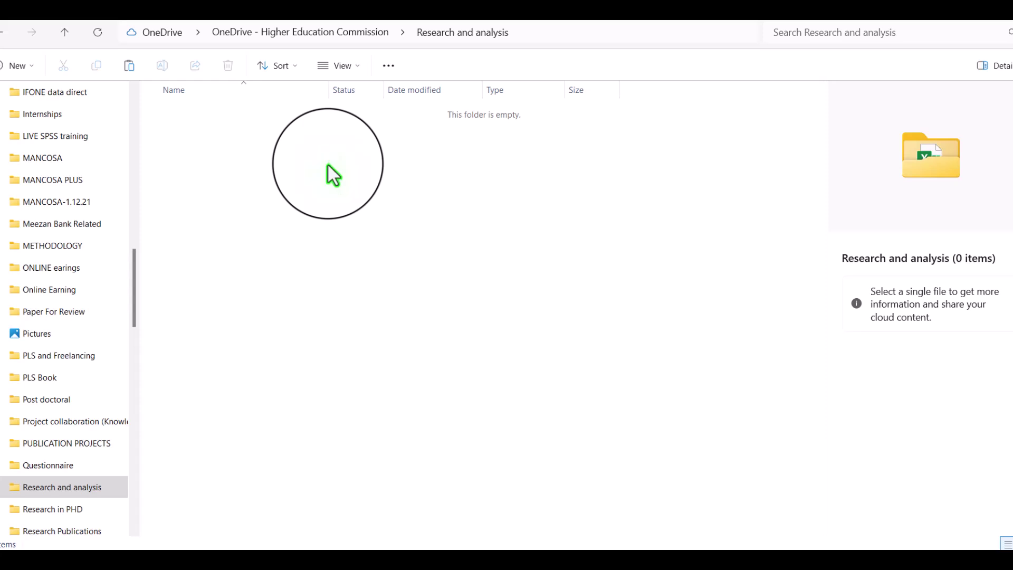
pyautogui.hotkey('ctrl', 'v')
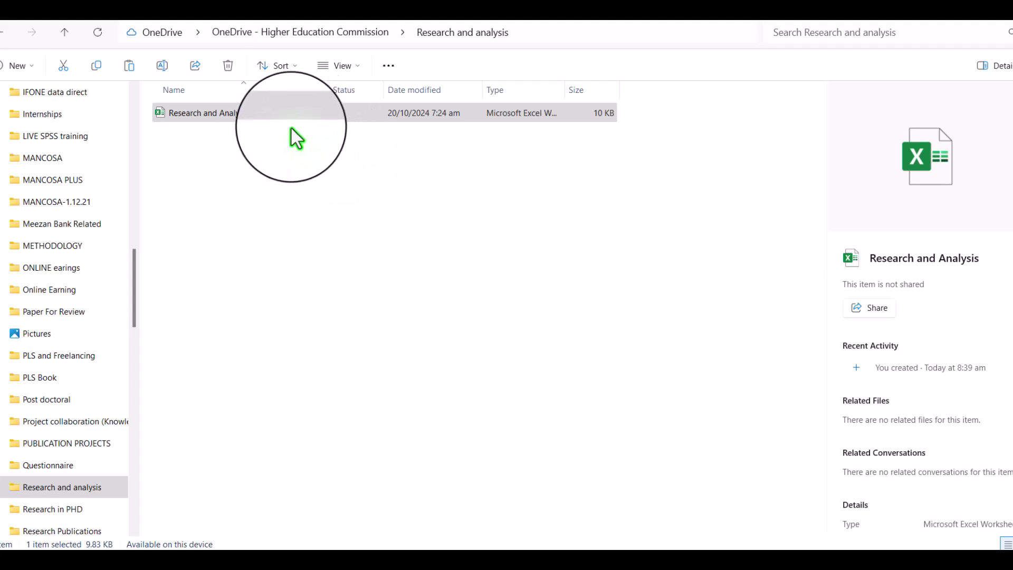
# Select the pasted Research and Analysis.xlsx and show its context menu of actions
pyautogui.click(271, 113)
pyautogui.keyDown('ctrl'); pyautogui.click(269, 114); pyautogui.keyUp('ctrl')
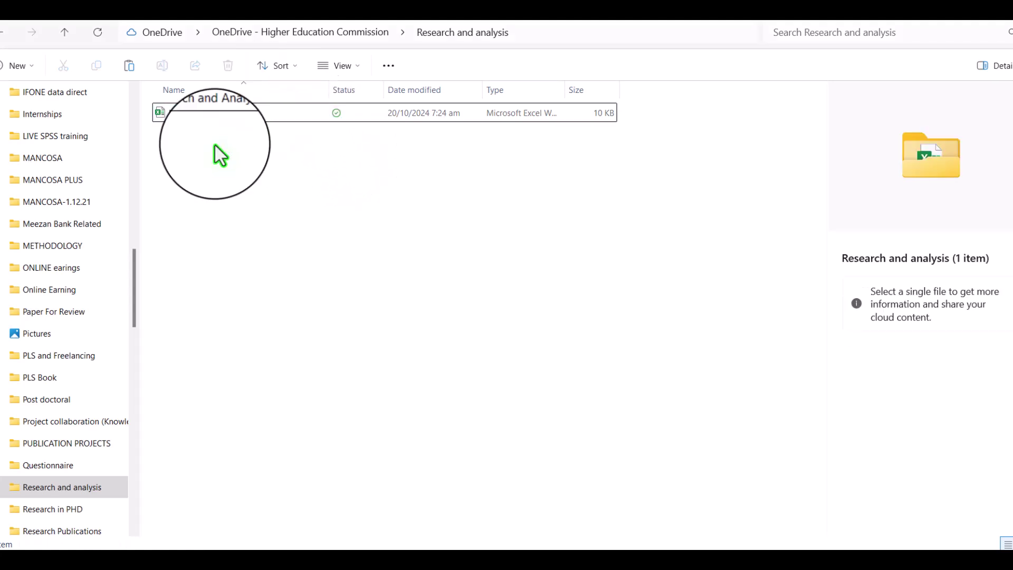
pyautogui.rightClick(184, 112)
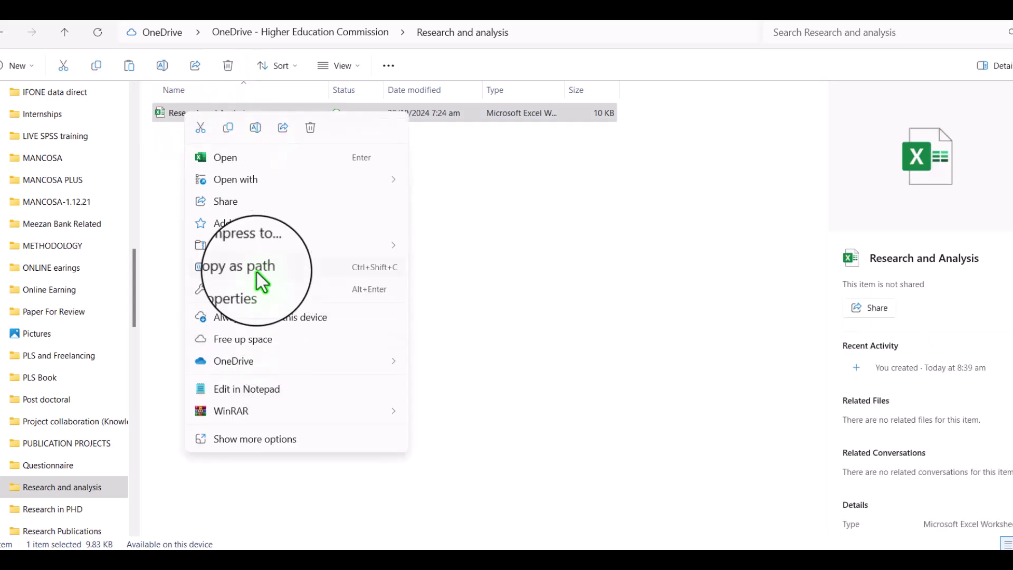
# Share Research and Analysis.xlsx with Can edit permission and copy the editable link
pyautogui.click(249, 205)
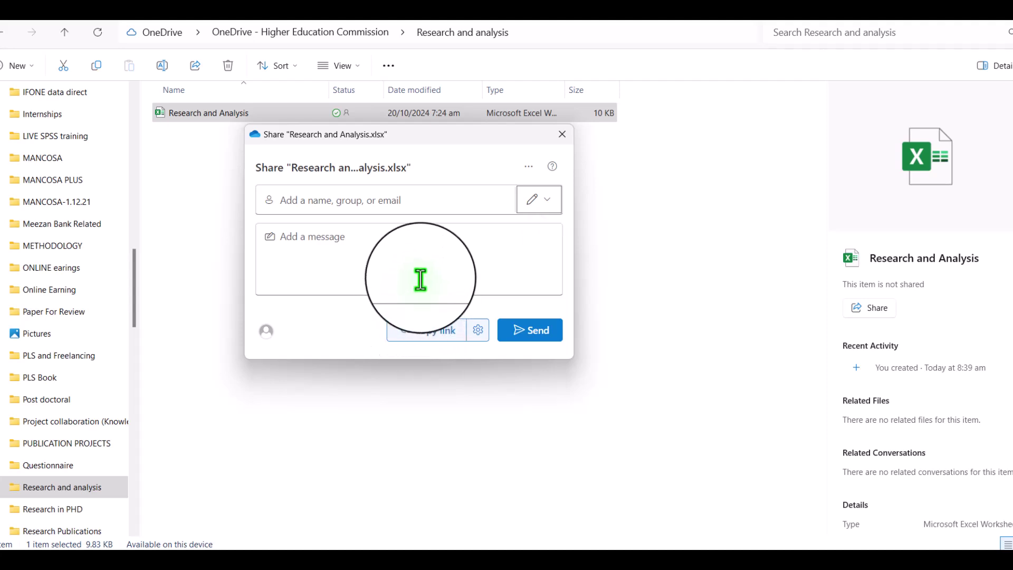
pyautogui.click(544, 197)
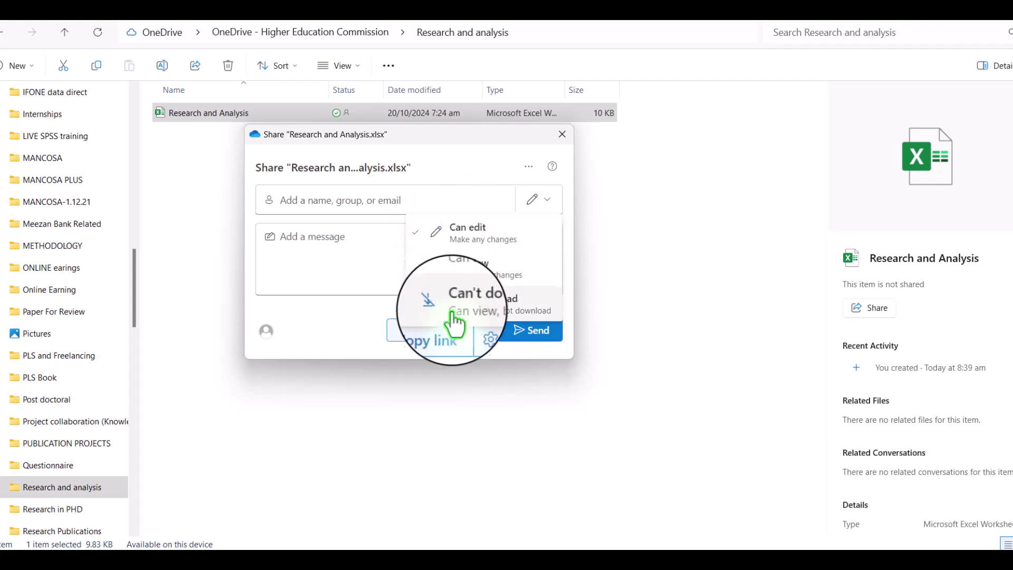
pyautogui.click(435, 331)
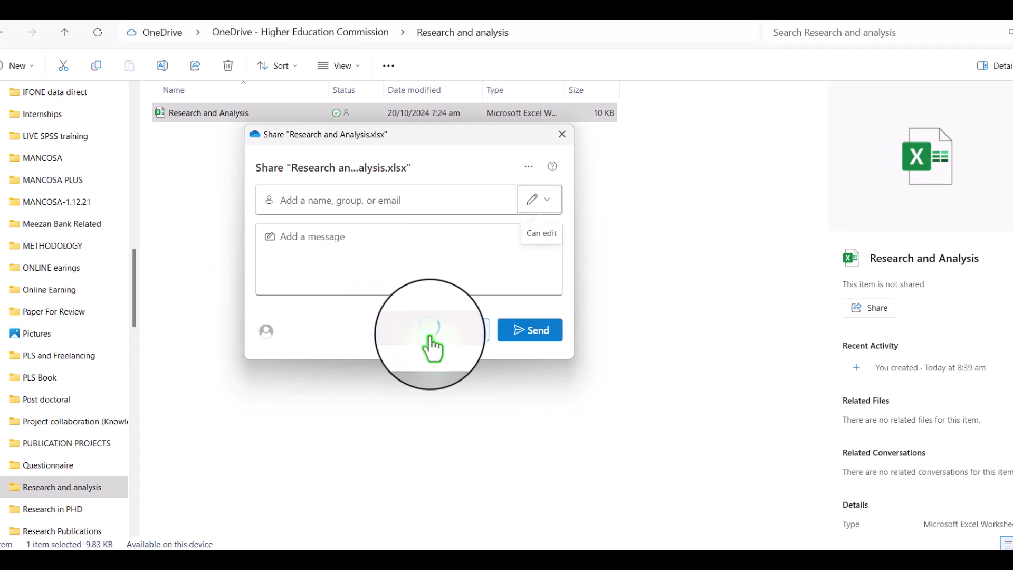